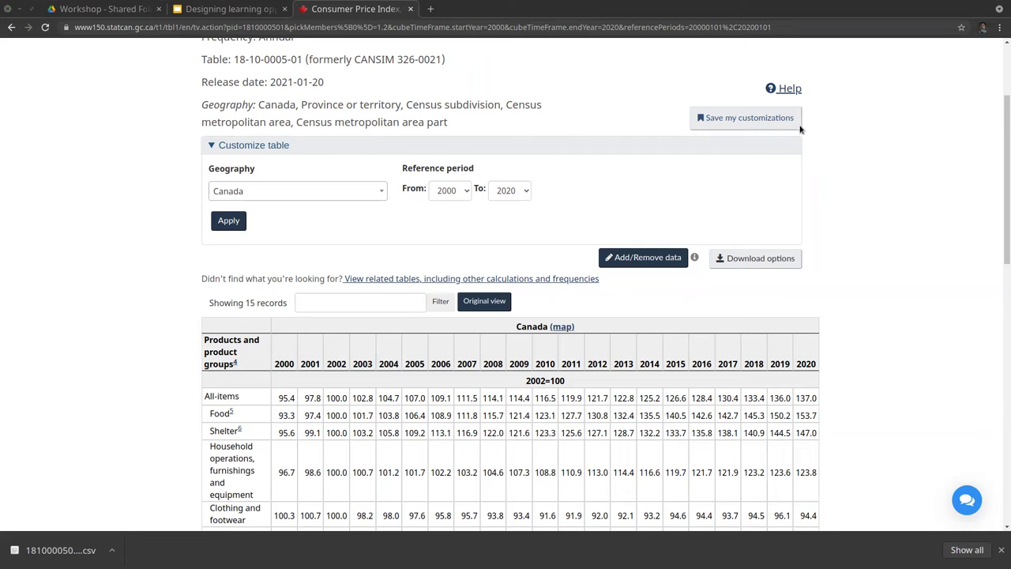
Step: Open the Google Sheets home page at docs.google.com/spreadsheets in a new browser tab
click(429, 9)
text(https://docs.google.com/spreadsheets/)
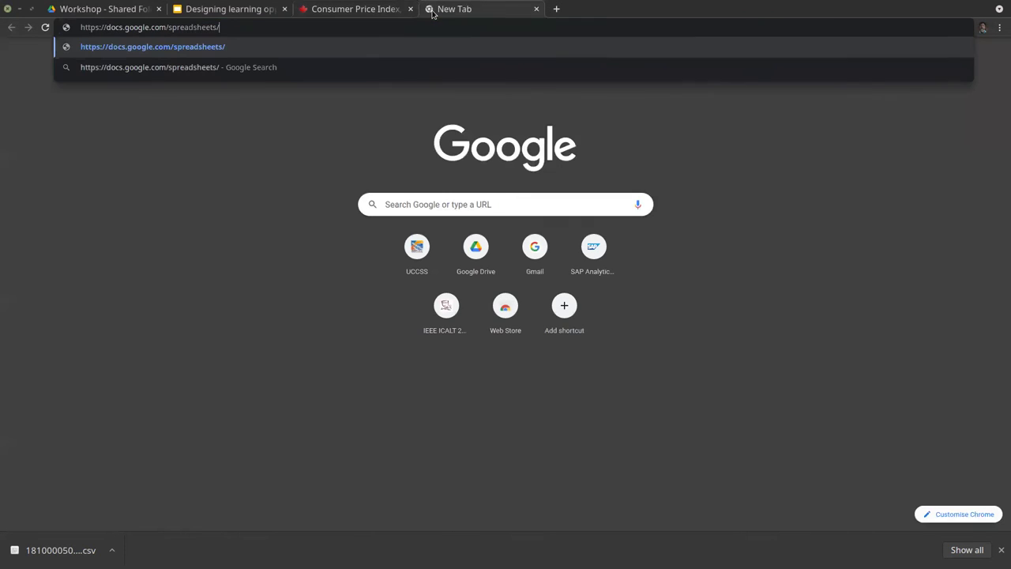
key(Return)
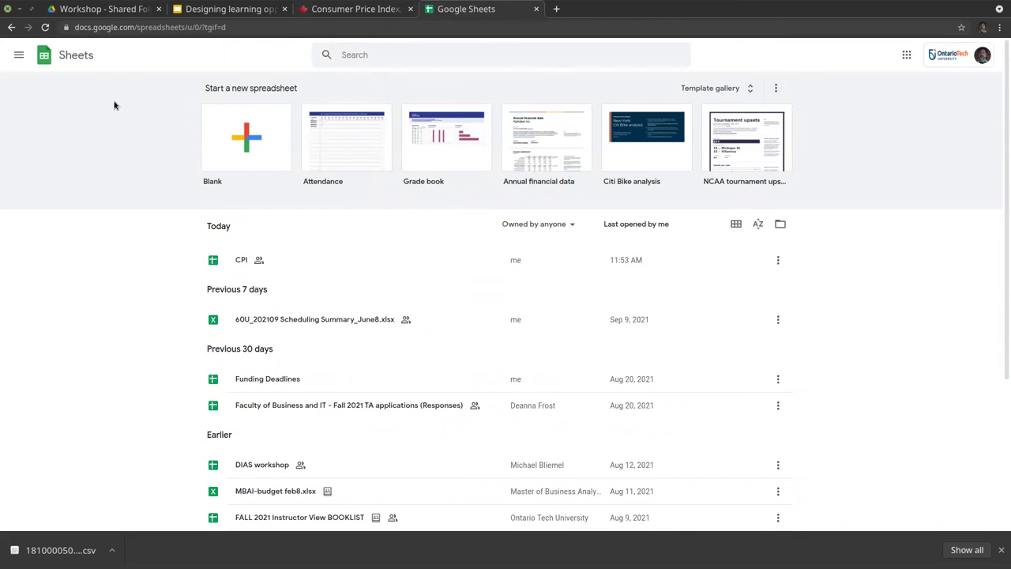
click(102, 9)
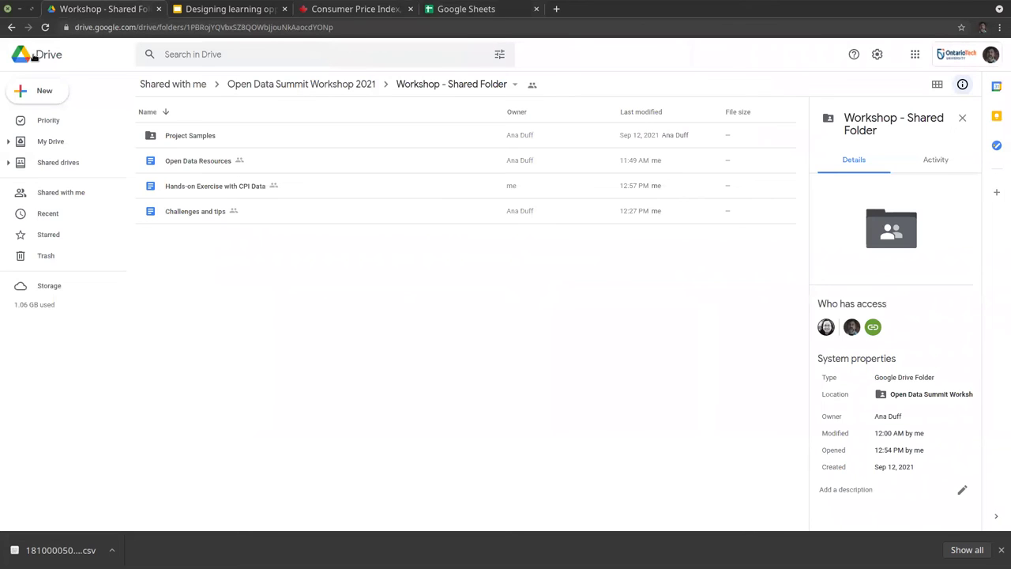
click(42, 94)
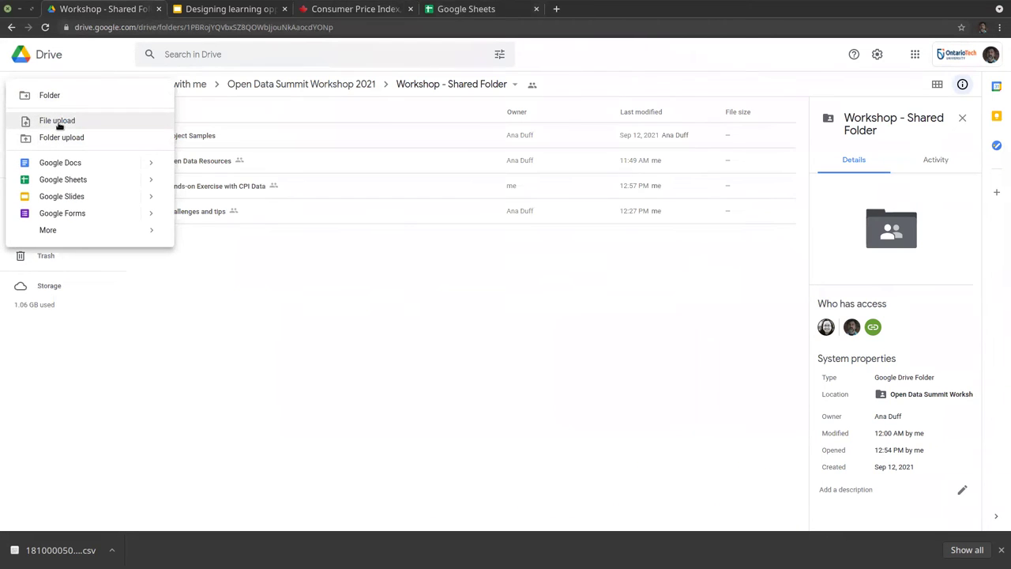
click(473, 12)
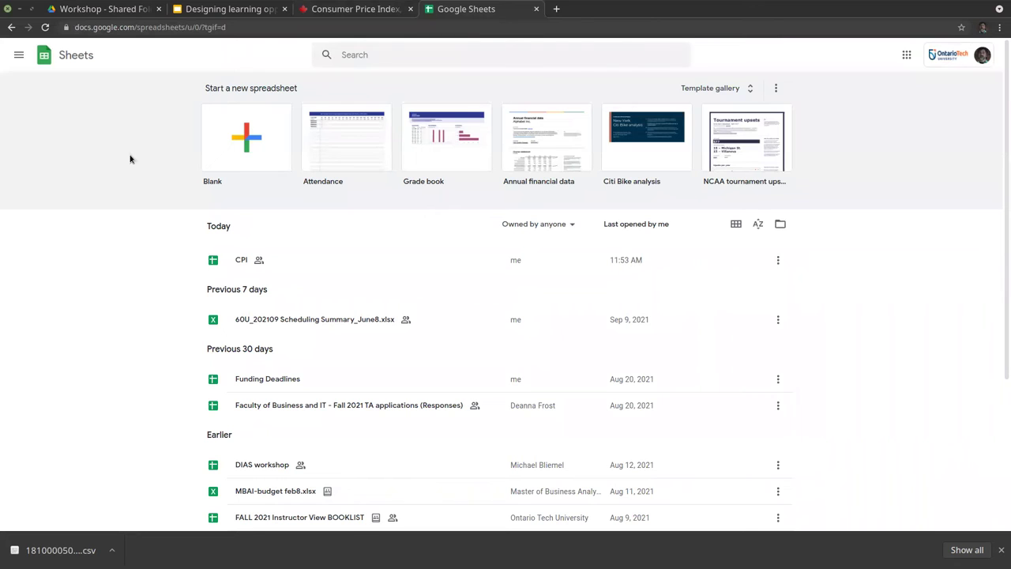
click(249, 139)
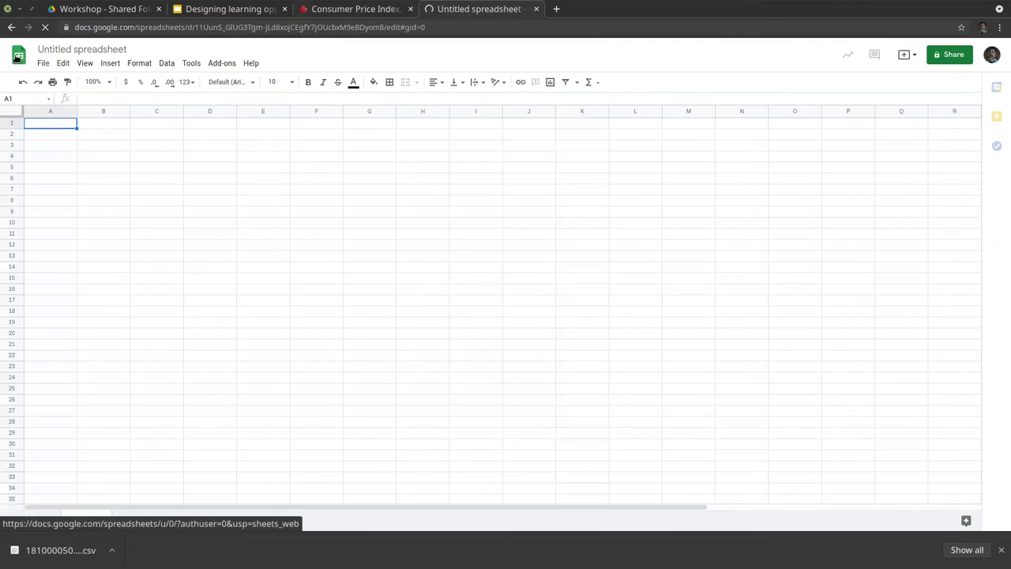
click(45, 63)
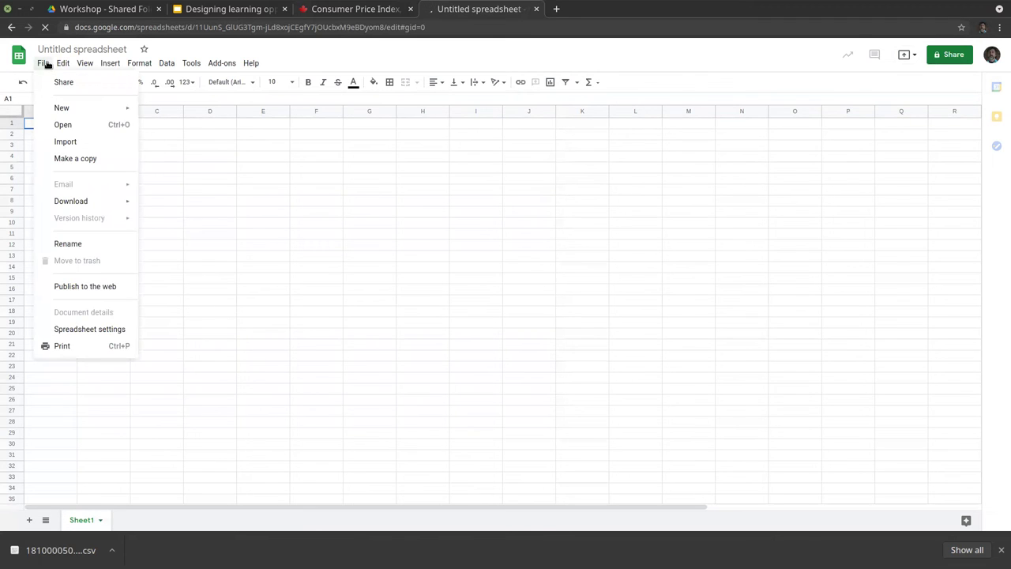
click(71, 144)
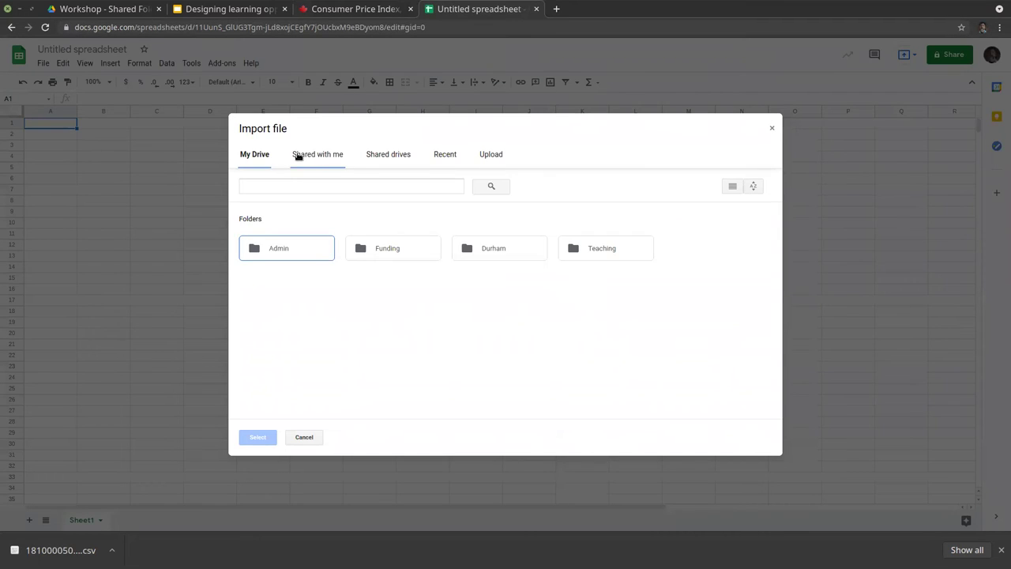
click(500, 160)
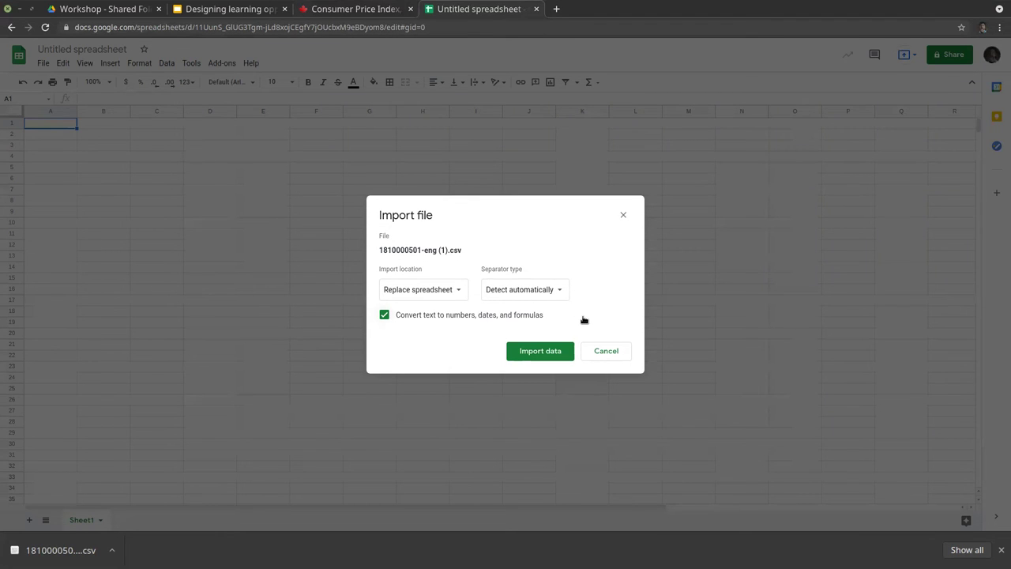
click(540, 352)
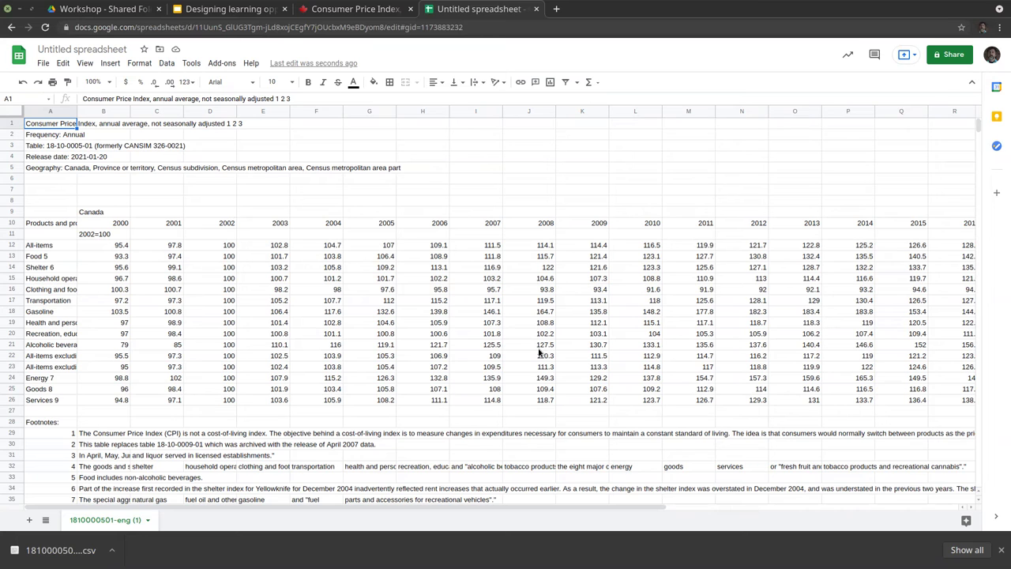
Step: Copy rows 10 through 26, from the year header to Services, into a new sheet starting at A1
click(98, 211)
drag(98, 210, 23, 124)
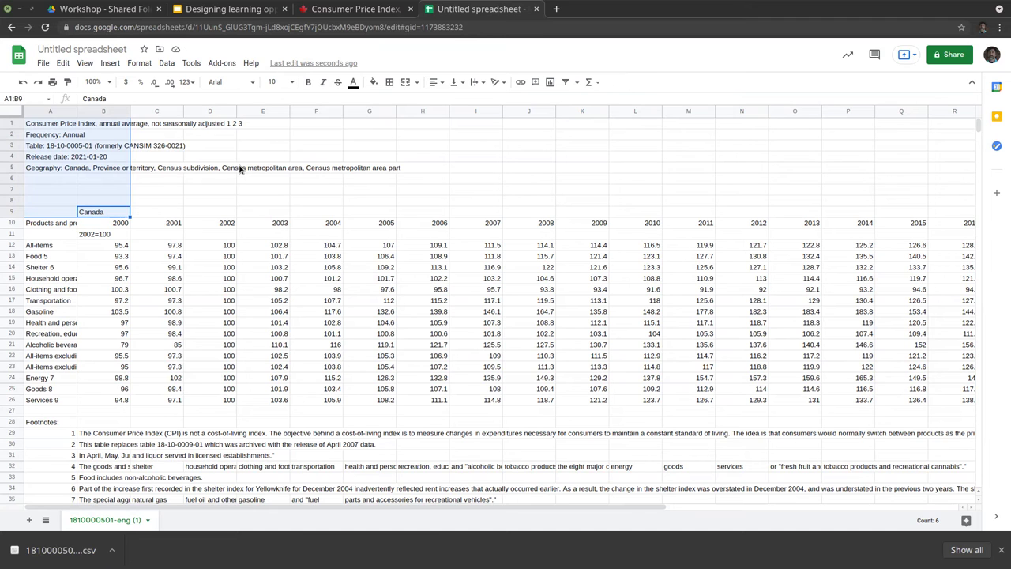
click(10, 224)
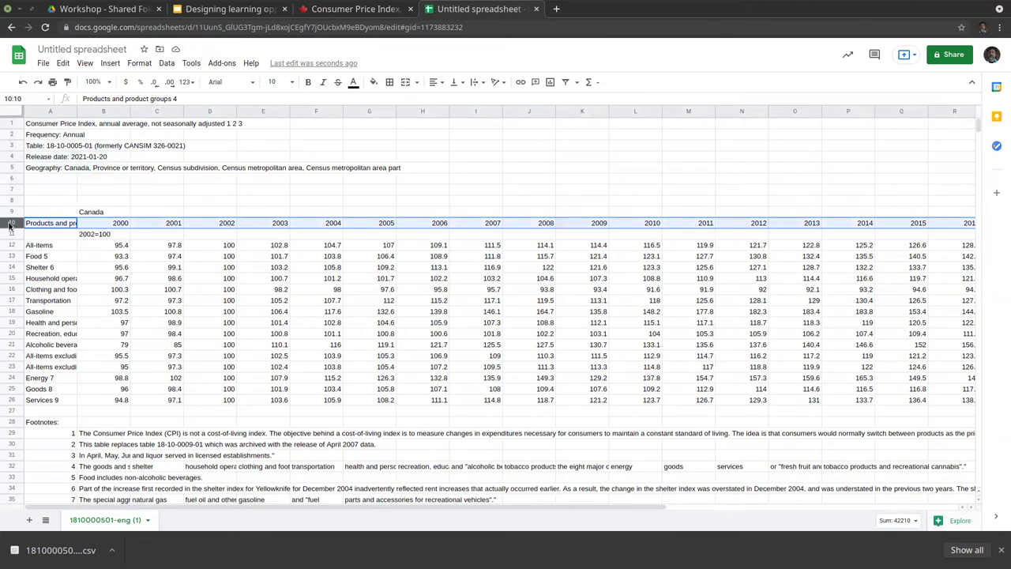
key(shift+Down)
key(shift+Down)
key(shift+Down)
key(shift+Down)
key(shift+Down)
key(shift+Down)
key(shift+Down)
key(shift+Down)
key(shift+Down)
key(shift+Down)
key(shift+Down)
key(shift+Down)
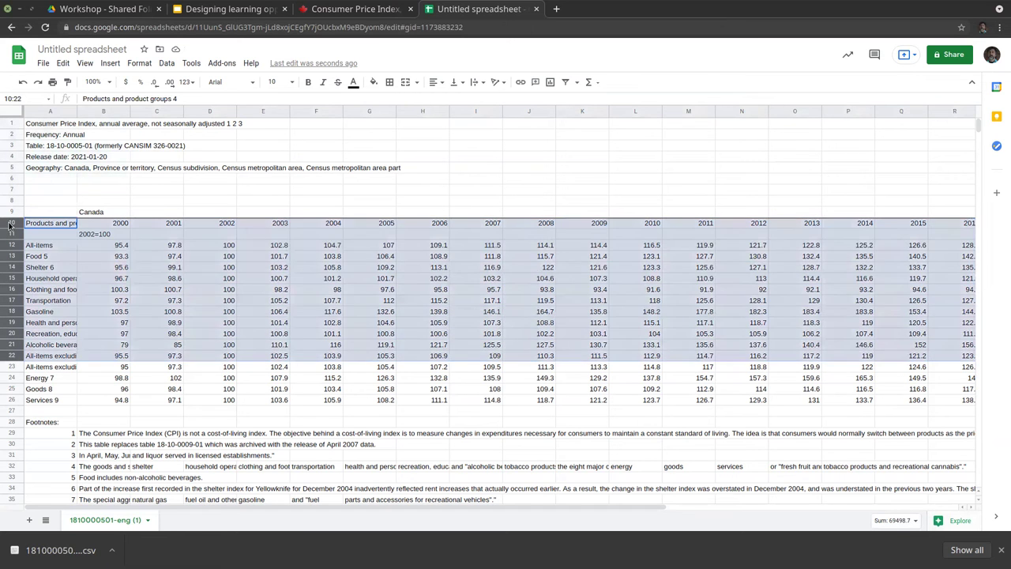
key(shift+Down)
key(shift+Down)
key(shift+Down)
key(shift+Down)
key(shift+Down)
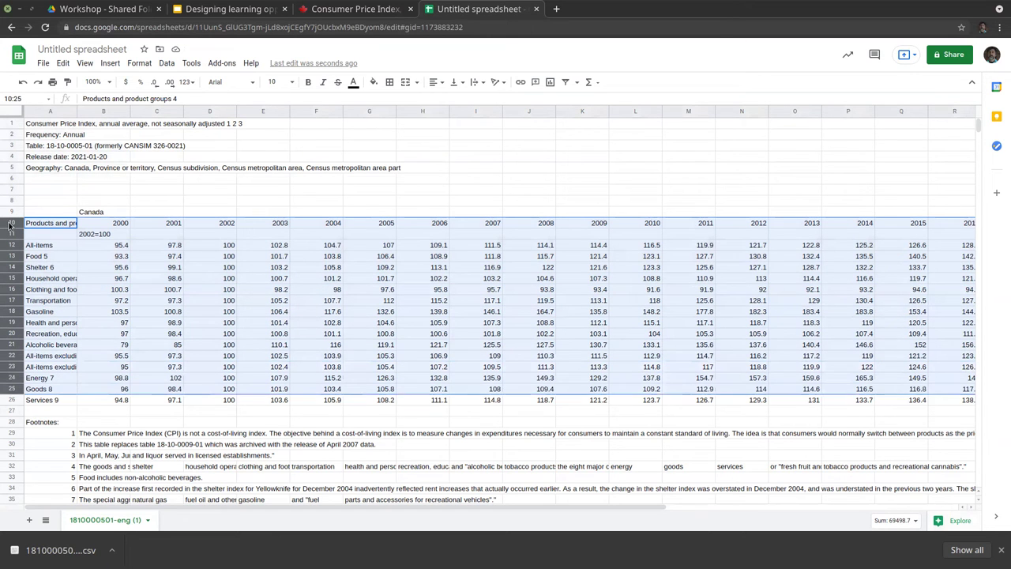
key(shift+Up)
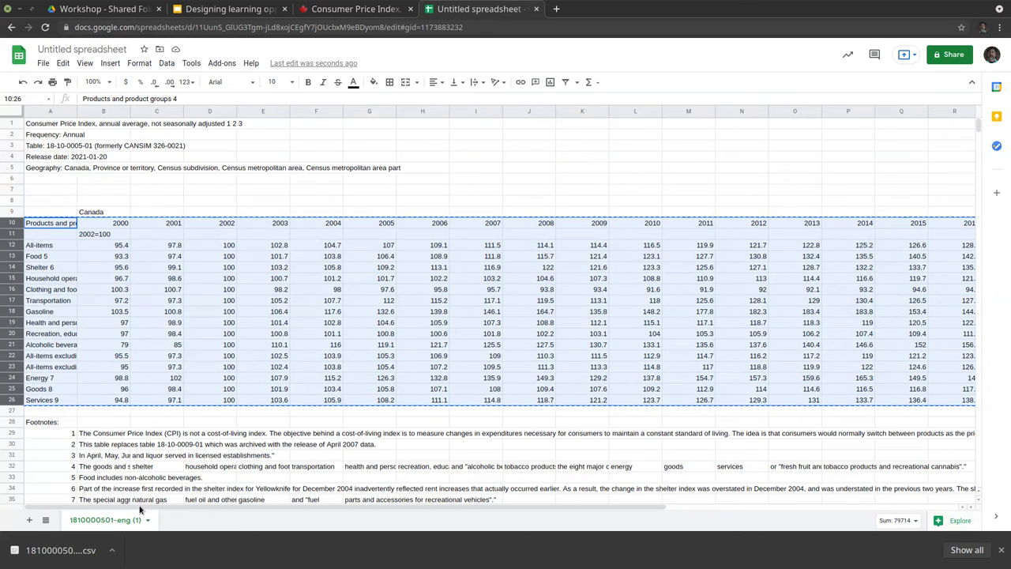
click(30, 520)
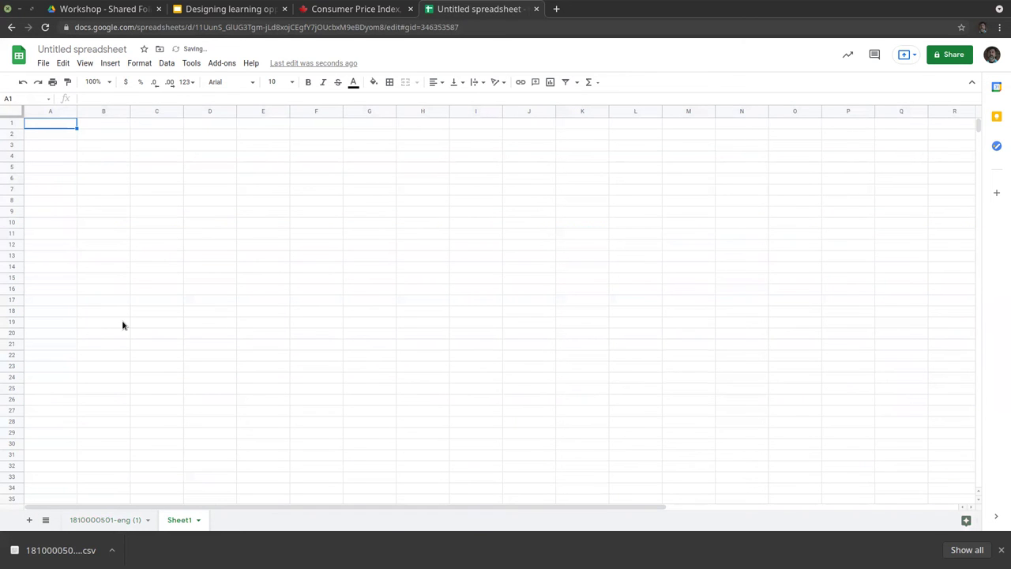
key(ctrl+v)
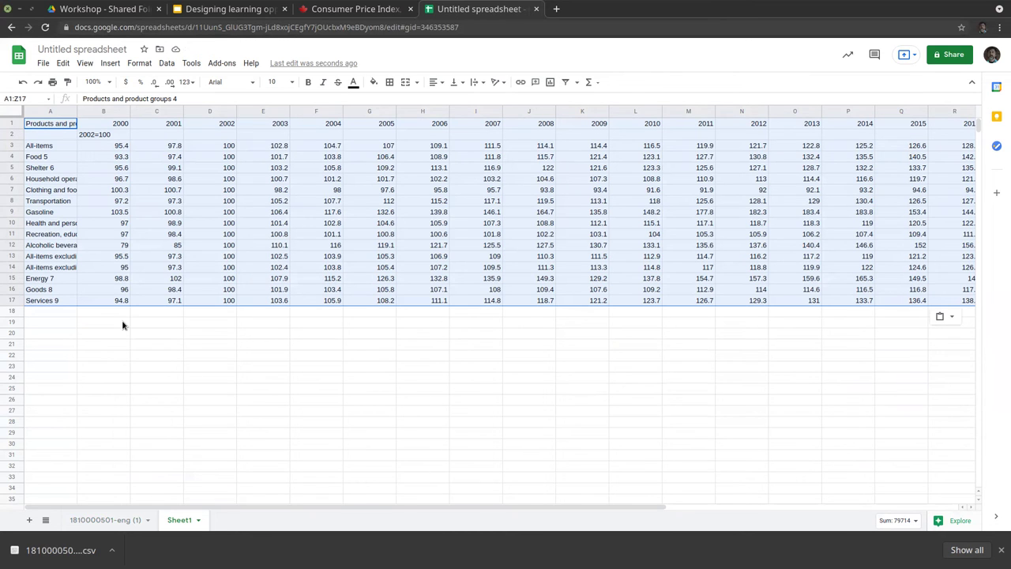
Step: Delete row 2, which holds only the "2002=100" note, from the new sheet
click(115, 135)
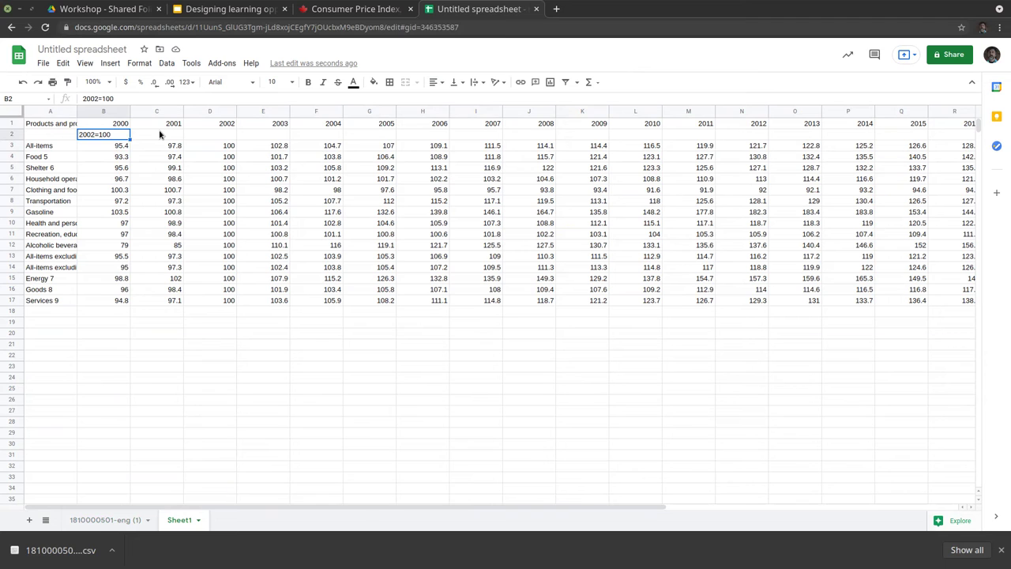
right_click(13, 135)
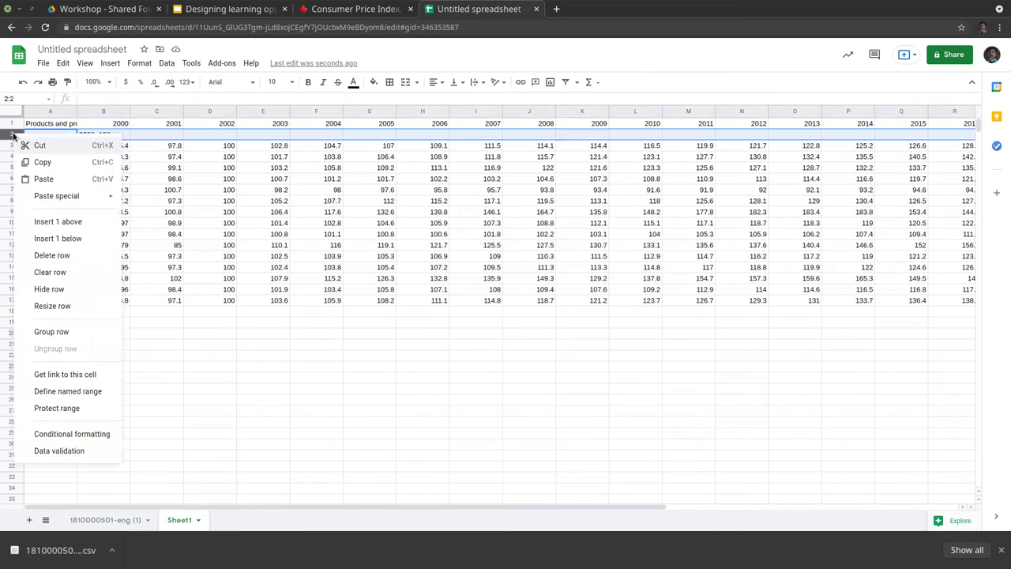
click(79, 259)
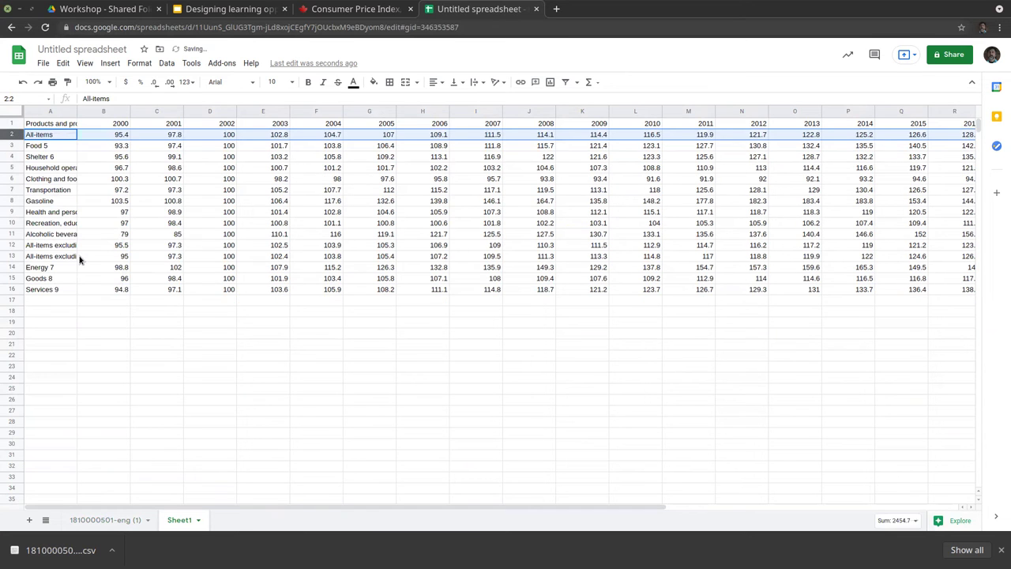
click(191, 334)
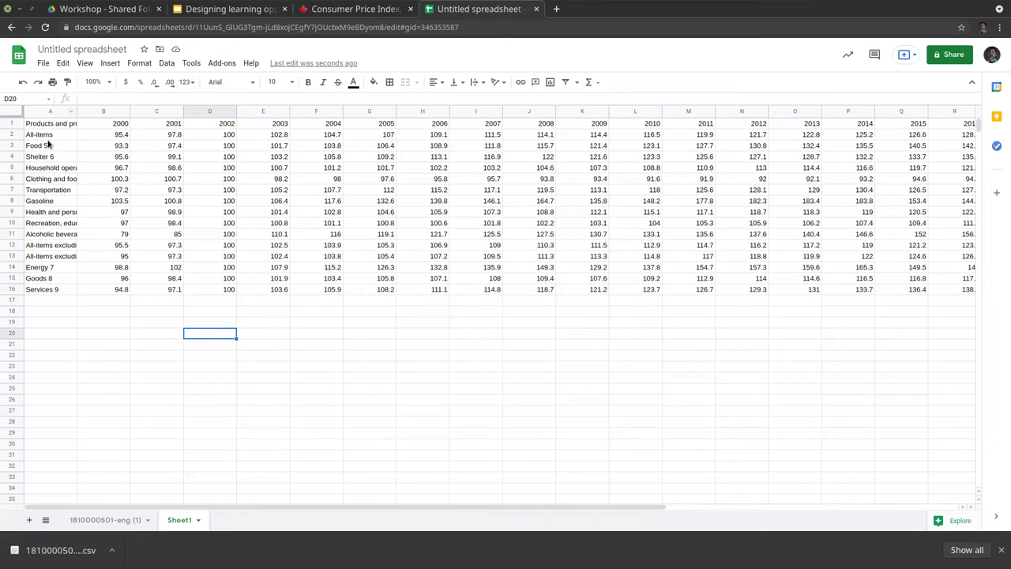
Step: Insert a chart from the All-items row alone and delete that chart
click(13, 136)
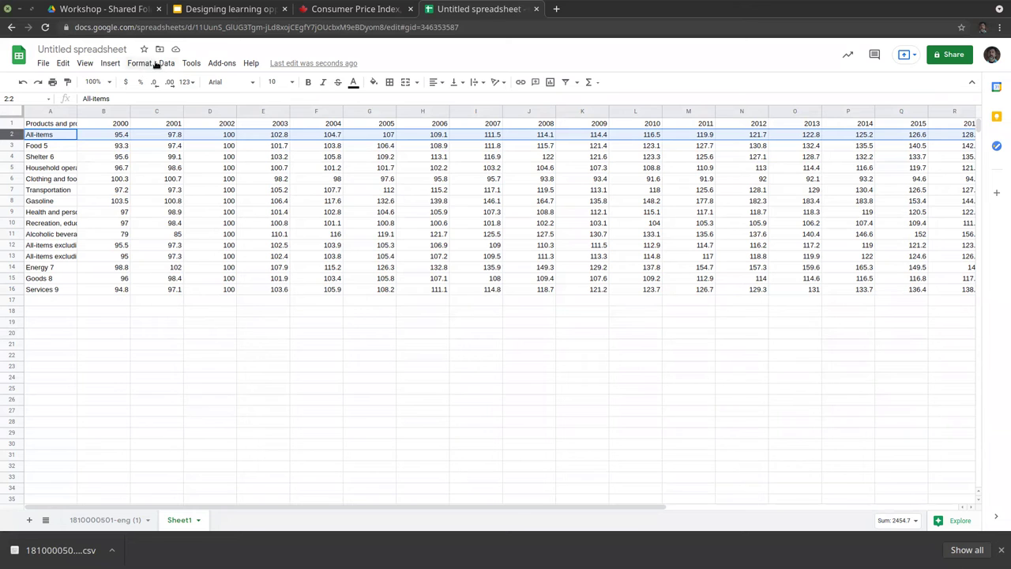
click(111, 65)
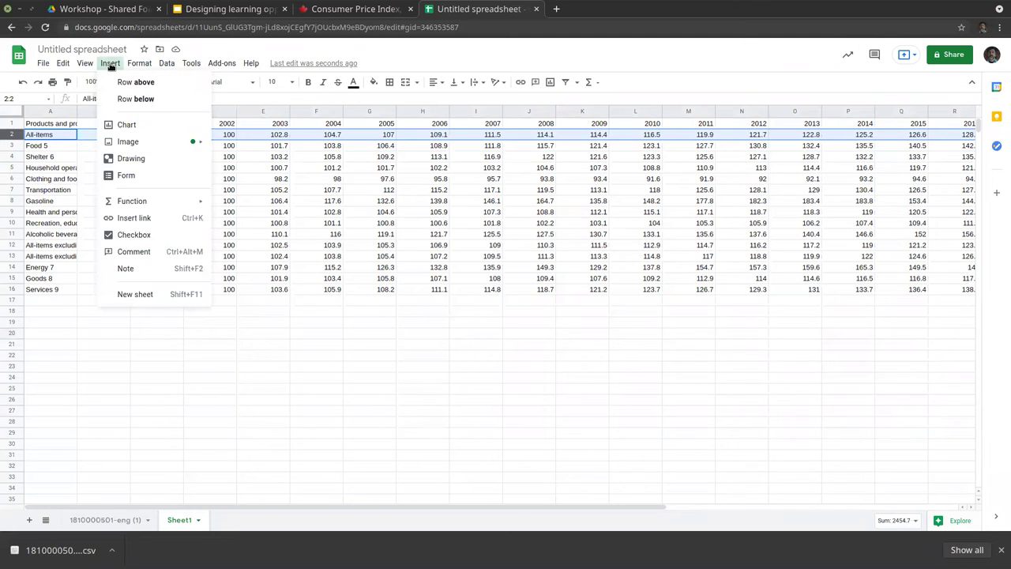
click(150, 126)
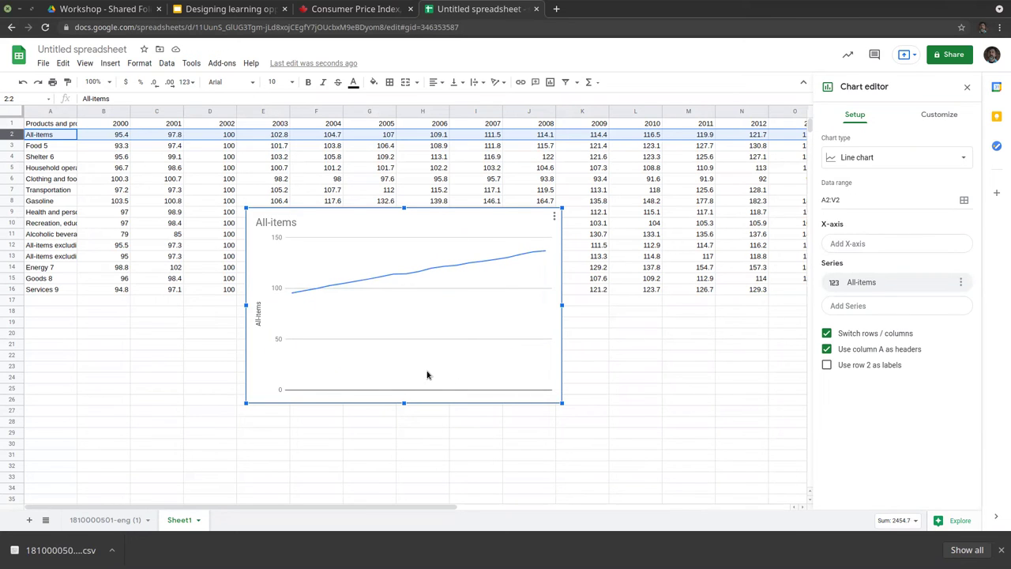
click(555, 215)
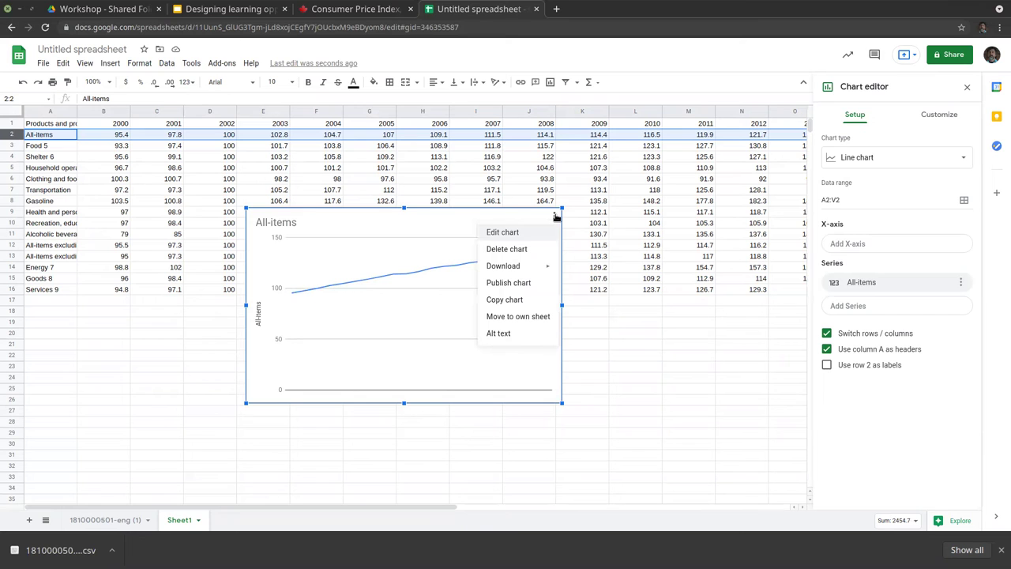
click(522, 249)
Step: Insert a line chart from rows 1 and 2, combining the years with the All-items values
click(7, 123)
drag(6, 124, 7, 134)
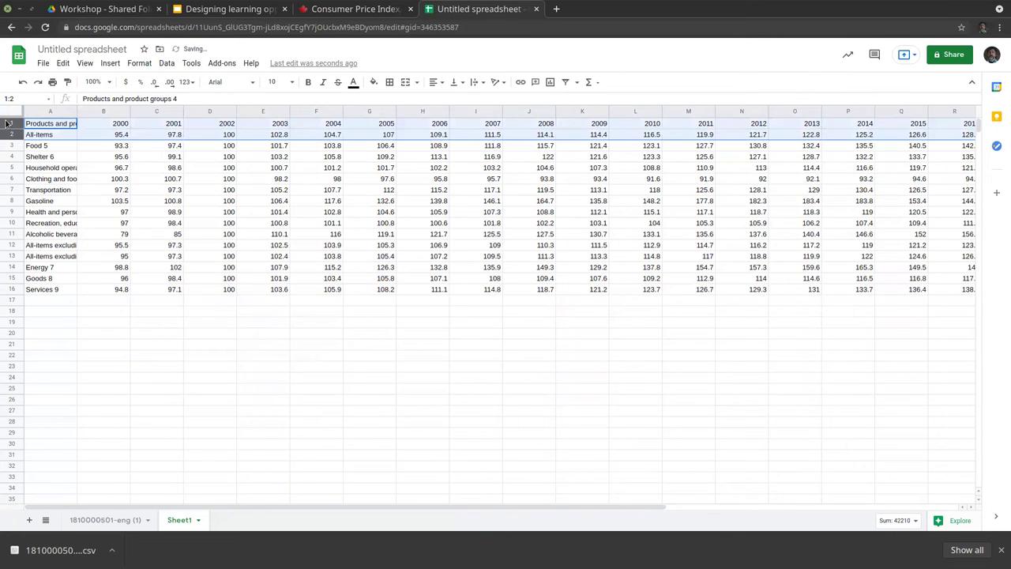
click(110, 63)
click(144, 128)
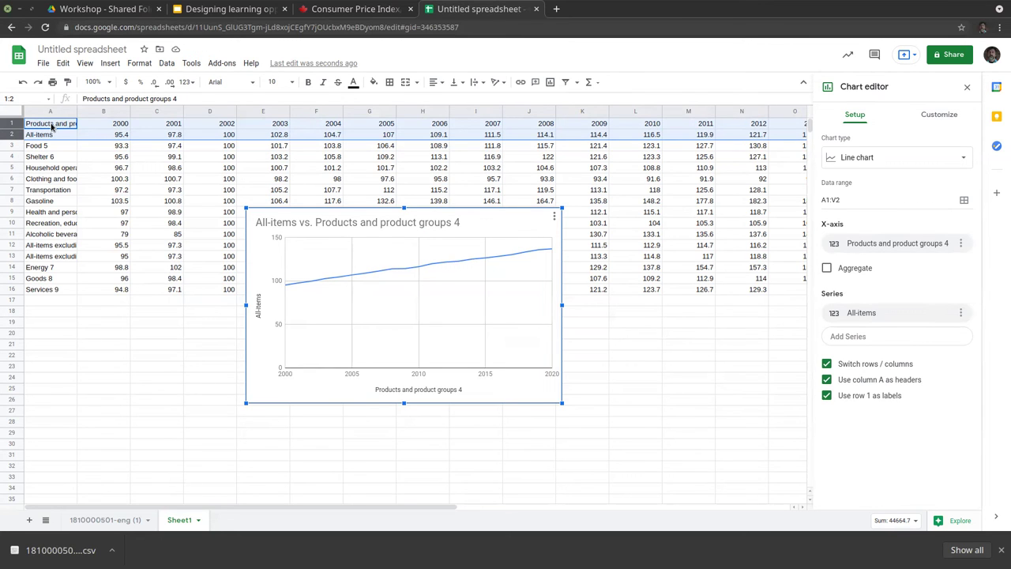
Step: Shorten the chart title to "All-items"
double_click(304, 223)
click(303, 223)
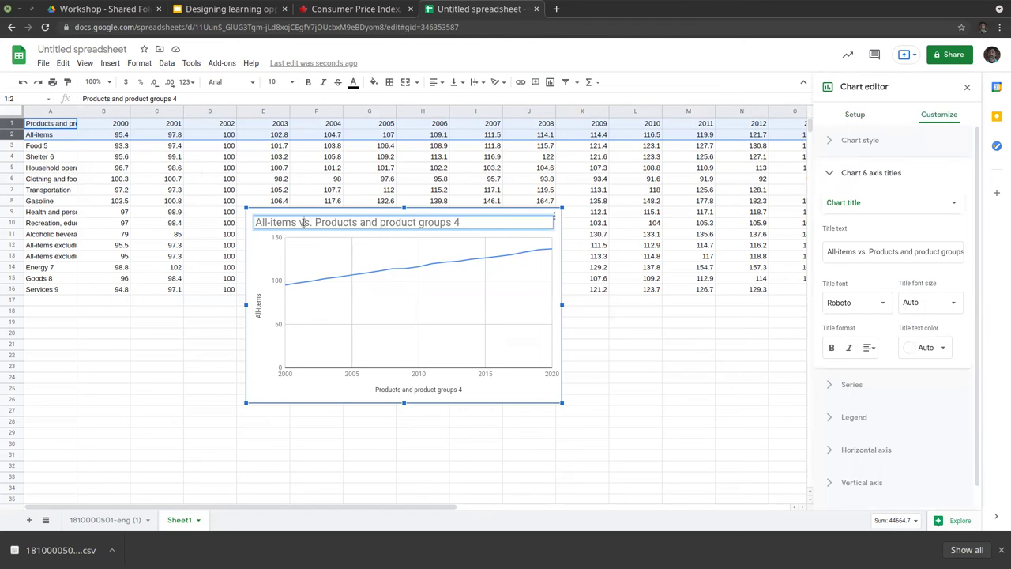
drag(295, 223, 519, 237)
key(BackSpace)
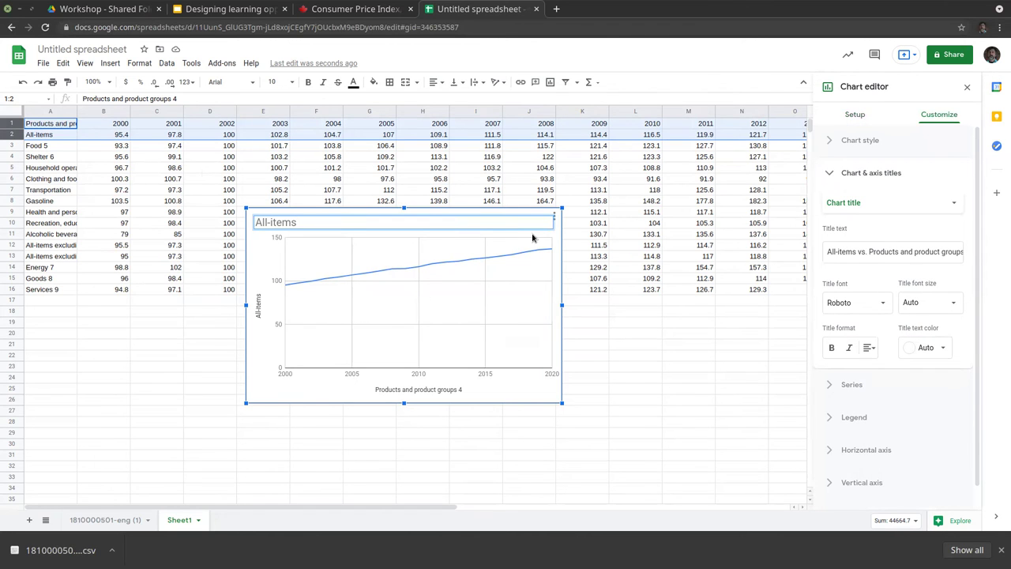
key(Return)
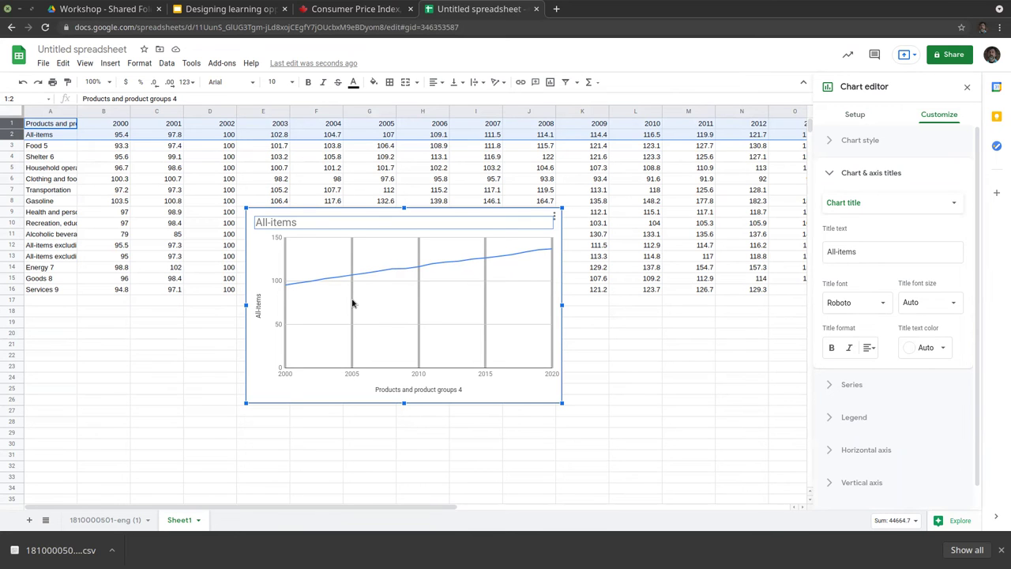
Step: Move the chart below the data table and change it to the suggested column chart
drag(350, 255, 264, 308)
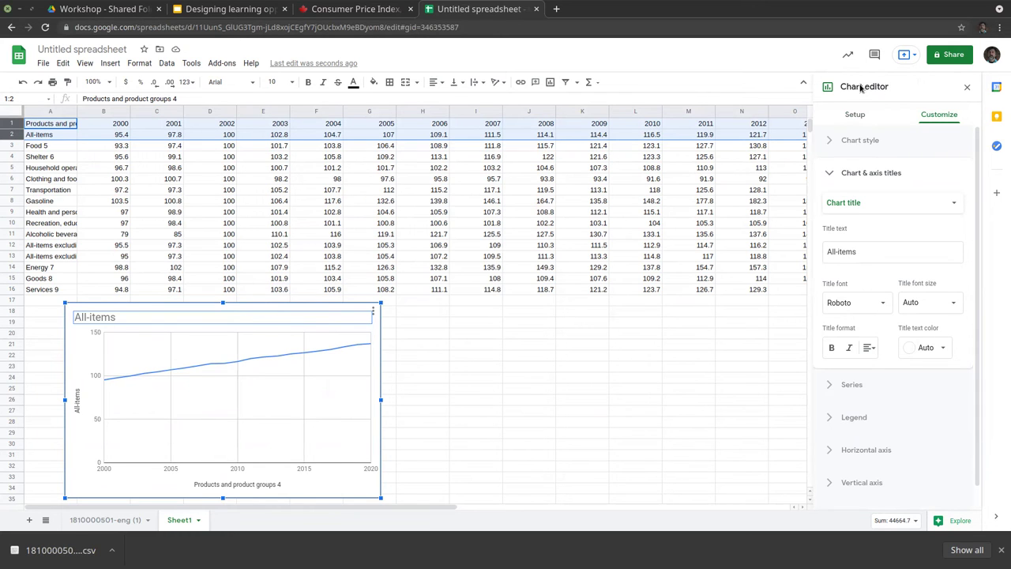
click(857, 115)
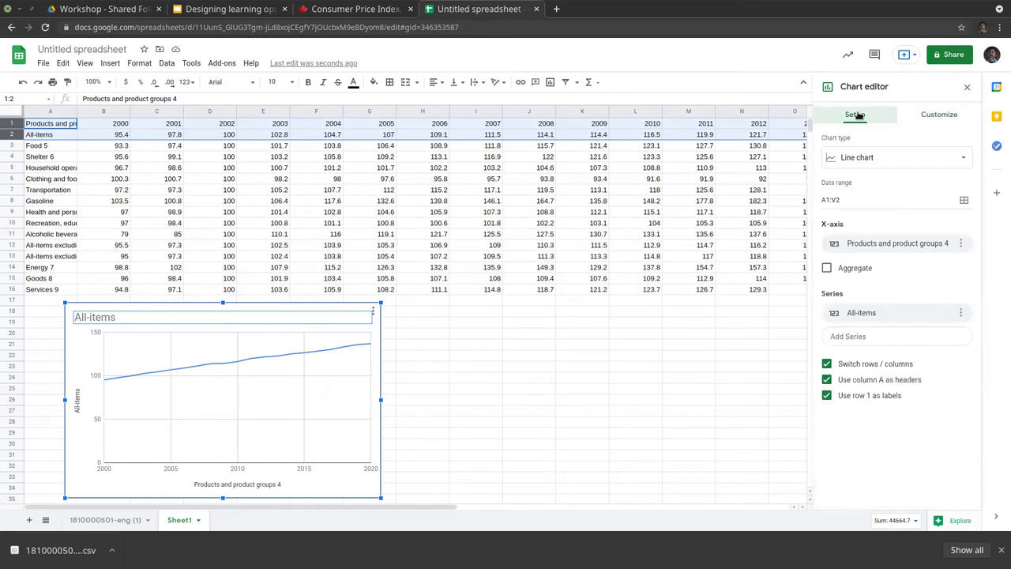
click(872, 158)
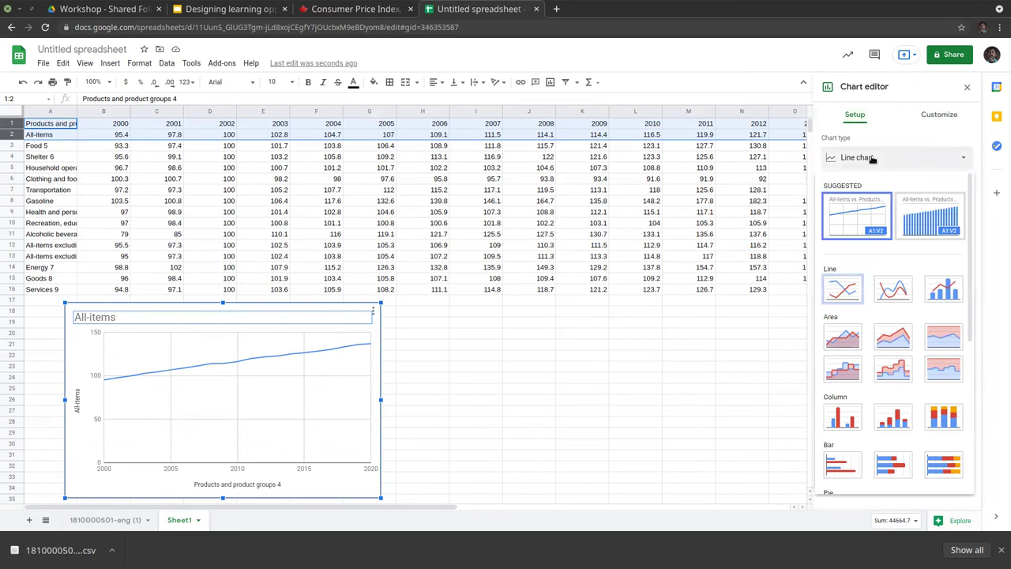
click(940, 222)
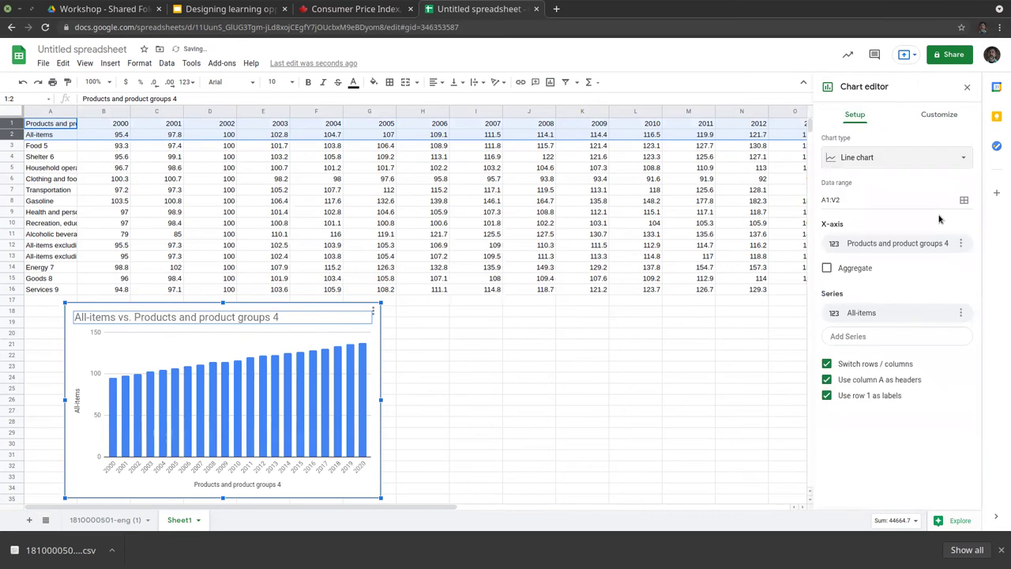
Step: Look through the chart types, change the All-items column chart to the suggested line chart, and delete that chart
click(914, 156)
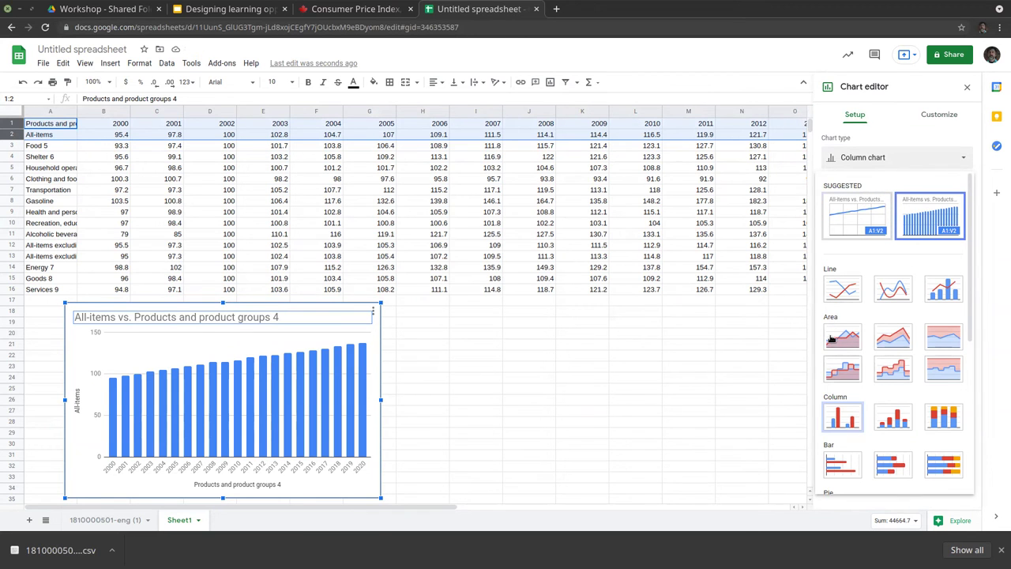
scroll(910, 384, down, 1)
scroll(910, 385, down, 3)
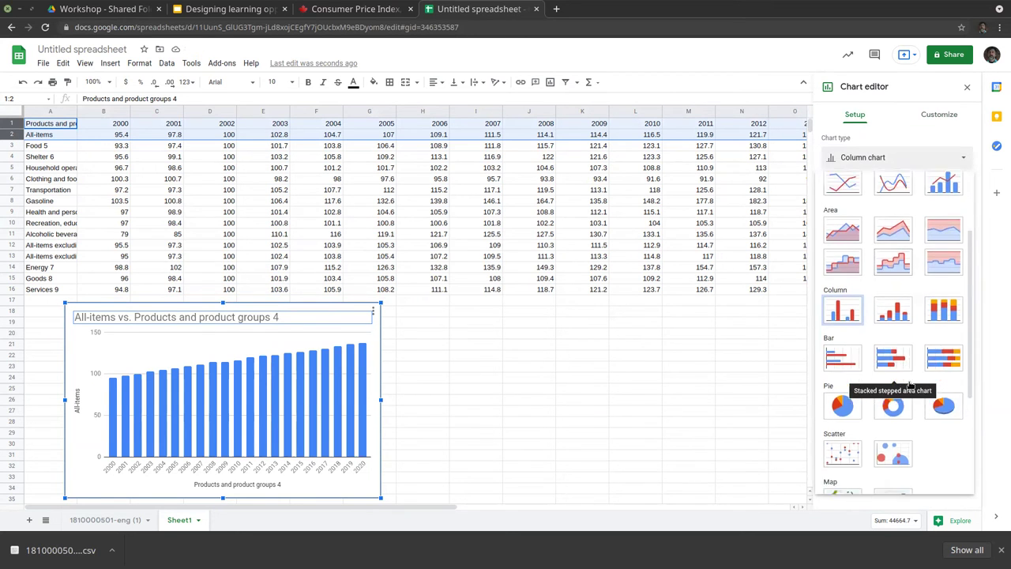
scroll(910, 385, up, 3)
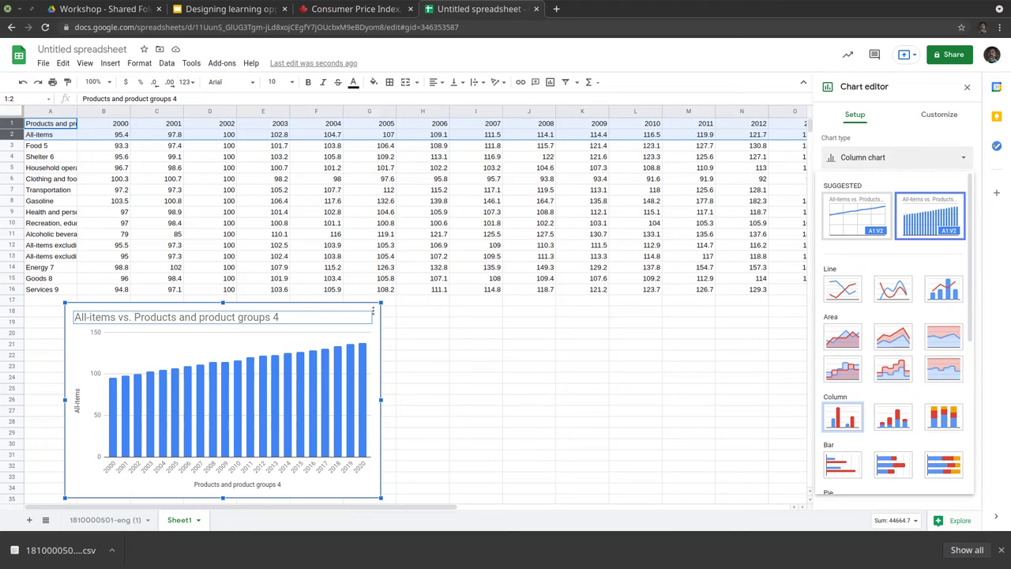
click(855, 215)
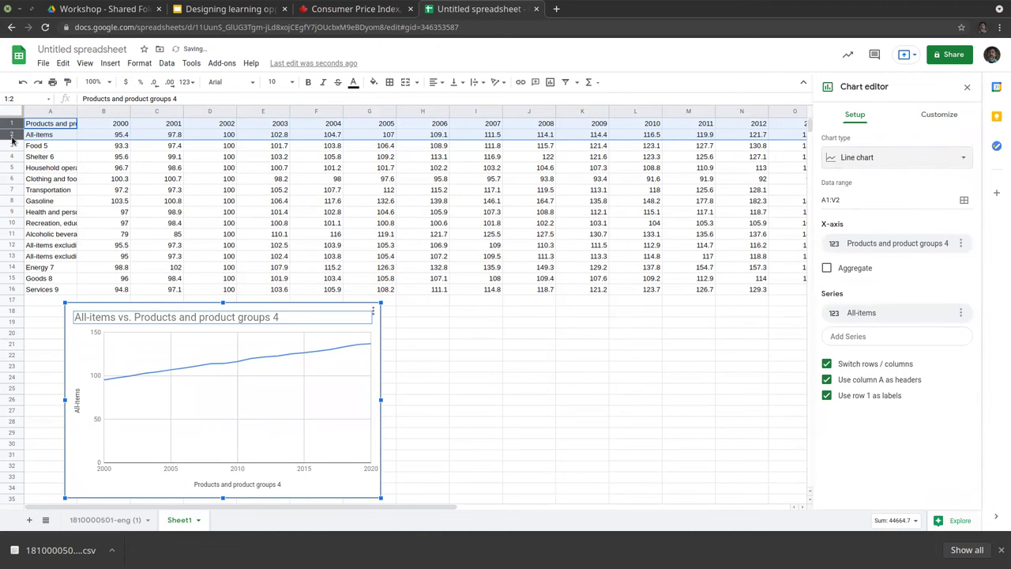
click(373, 312)
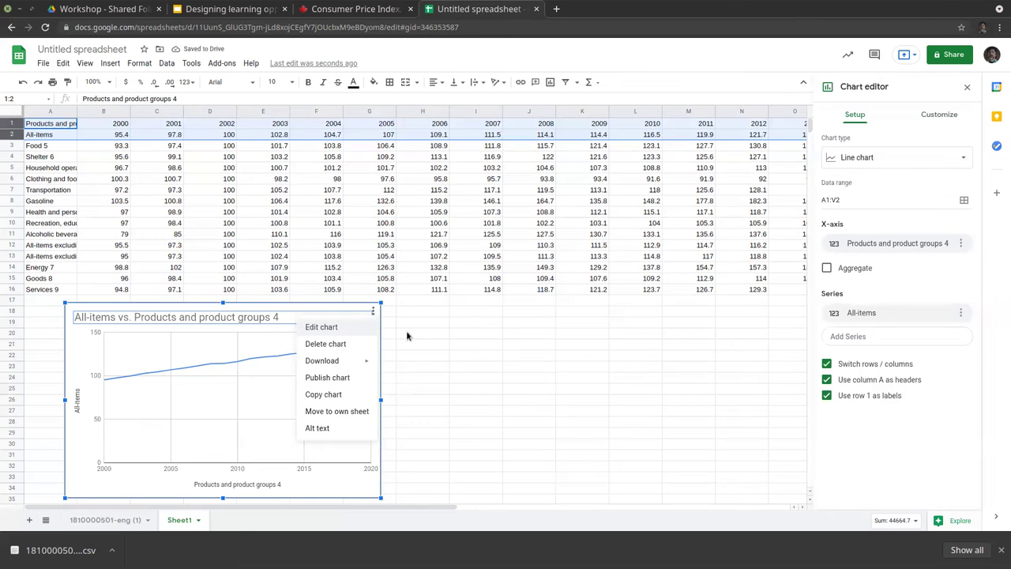
click(326, 344)
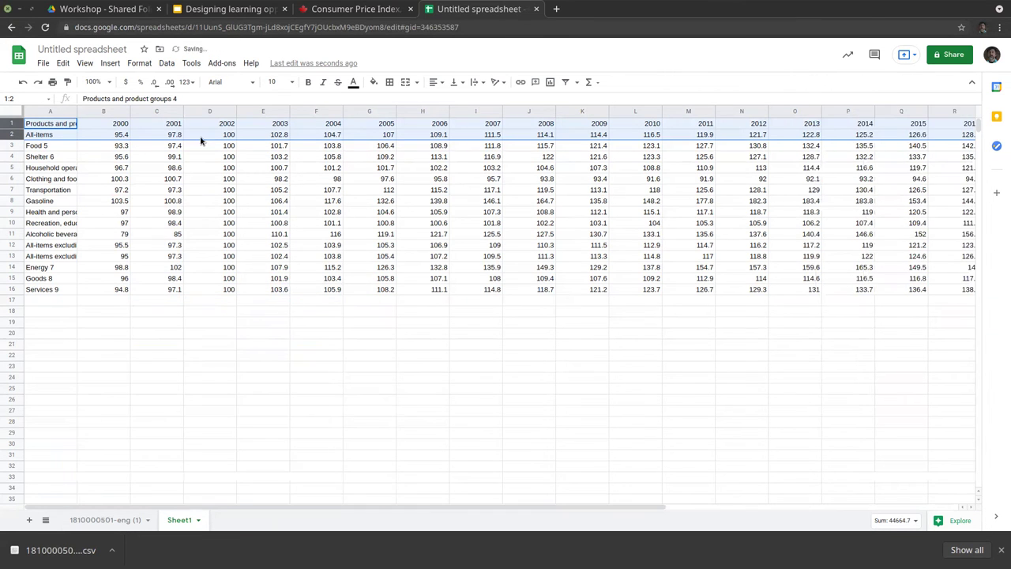
drag(14, 128, 11, 151)
click(31, 145)
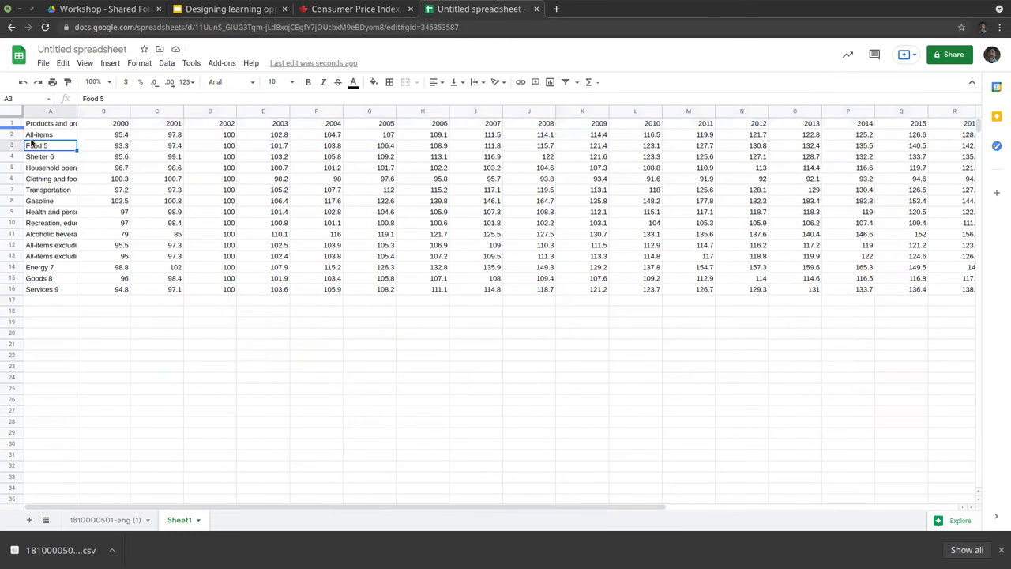
click(9, 125)
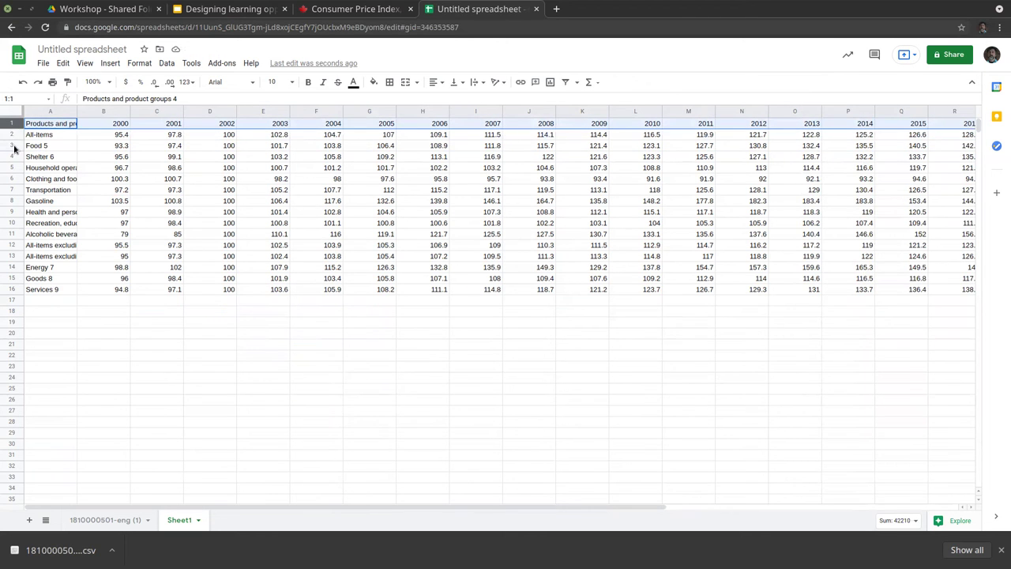
shift+click(14, 147)
click(14, 148)
click(16, 123)
click(57, 161)
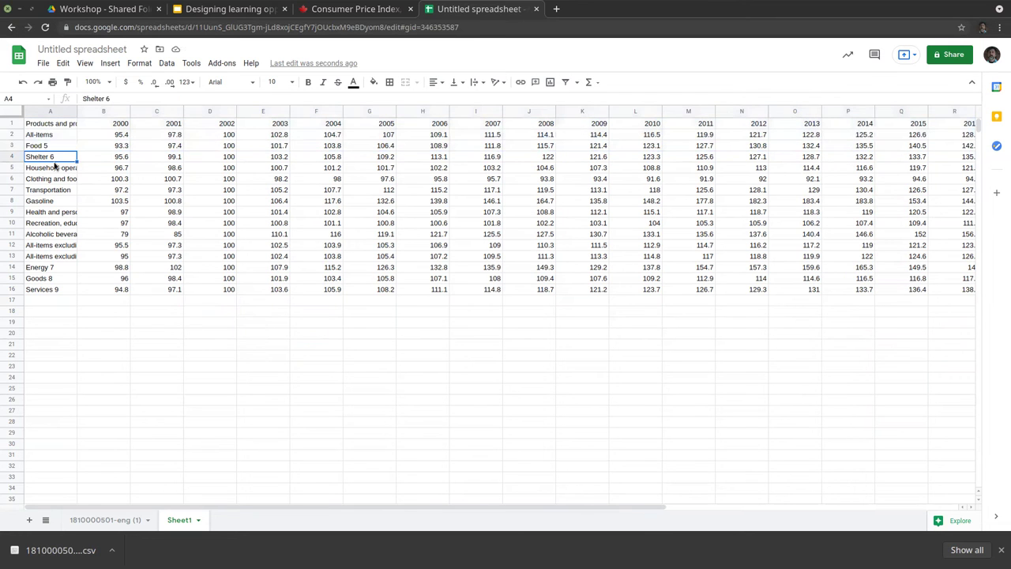
Step: Insert a chart from rows 1, 3 and 4, combining the years with Food and Shelter, and delete that chart
click(10, 125)
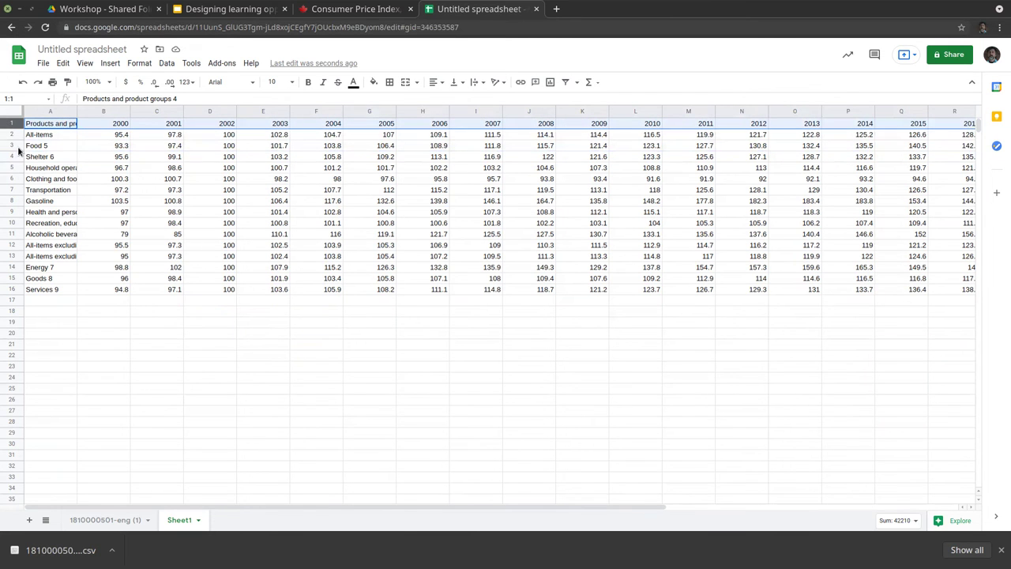
ctrl+click(10, 146)
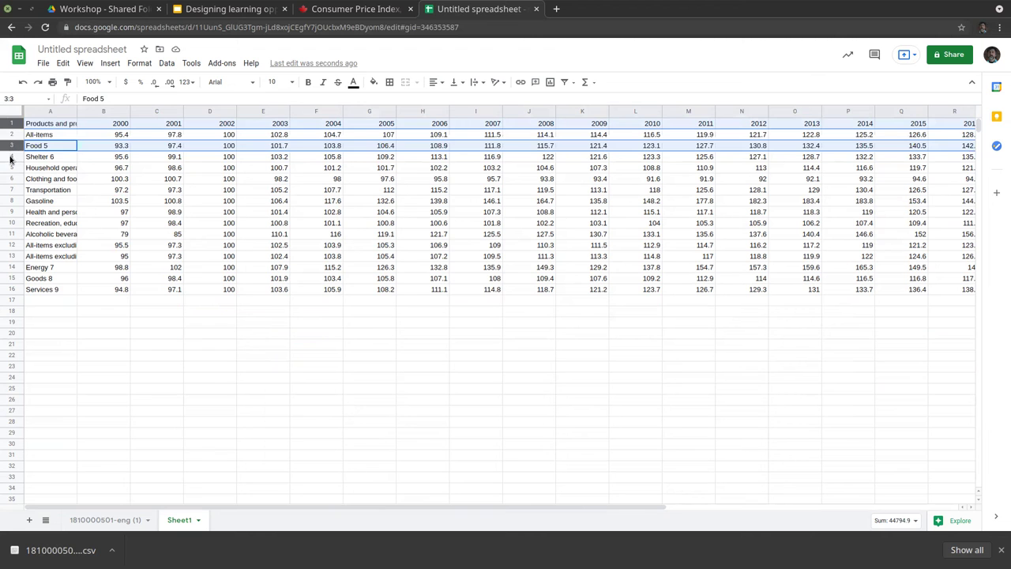
ctrl+click(11, 158)
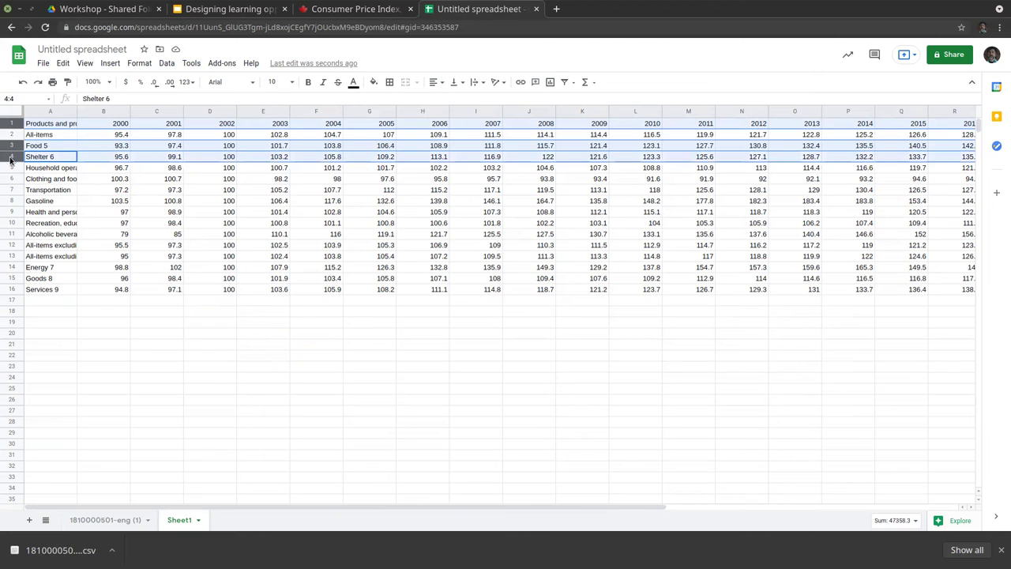
click(110, 63)
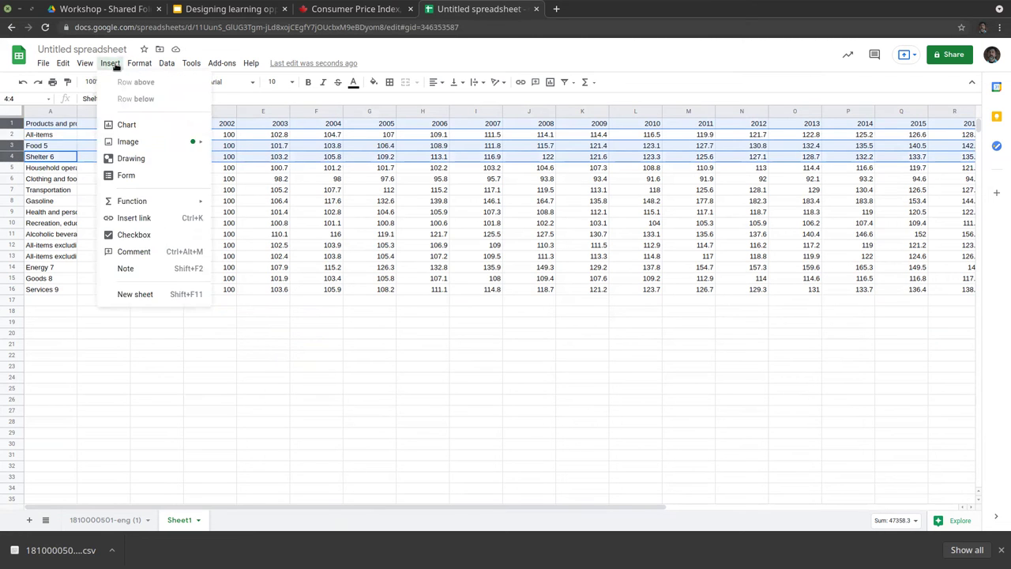
click(168, 124)
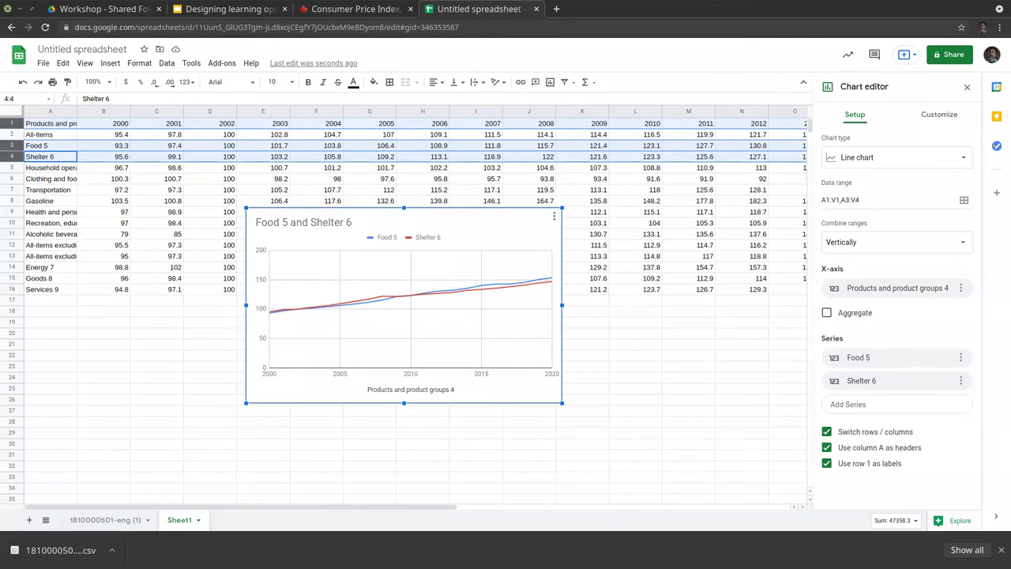
click(554, 217)
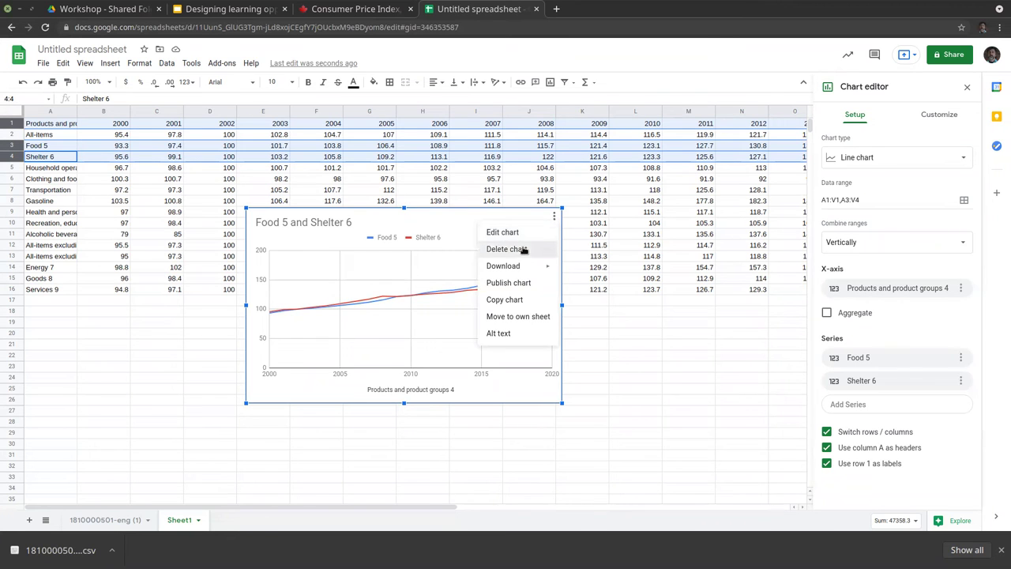
click(524, 249)
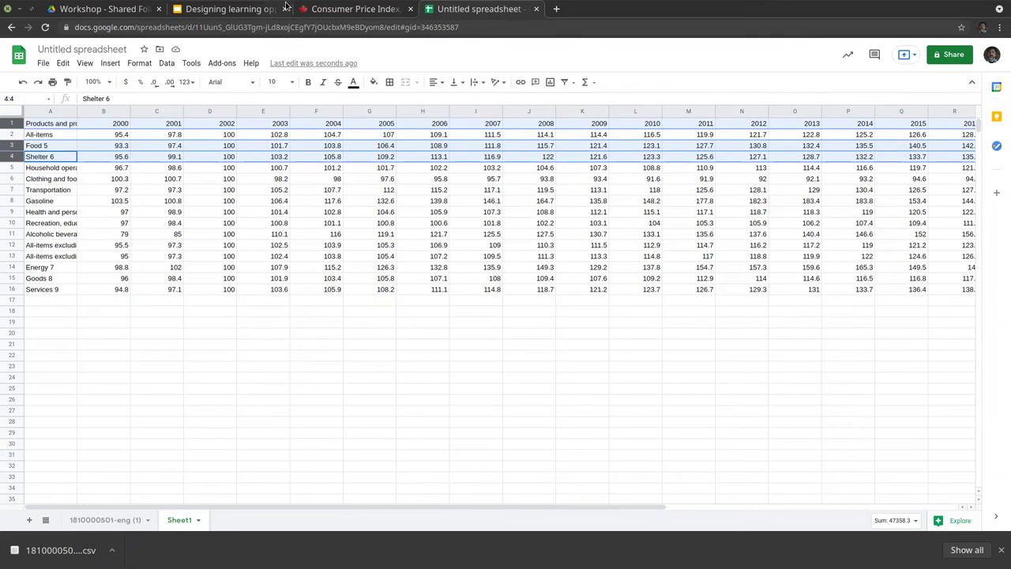
Step: Switch to the Google Slides presentation and show the "Step 2 - Model CPI data using linear regression" slide in full screen
click(213, 10)
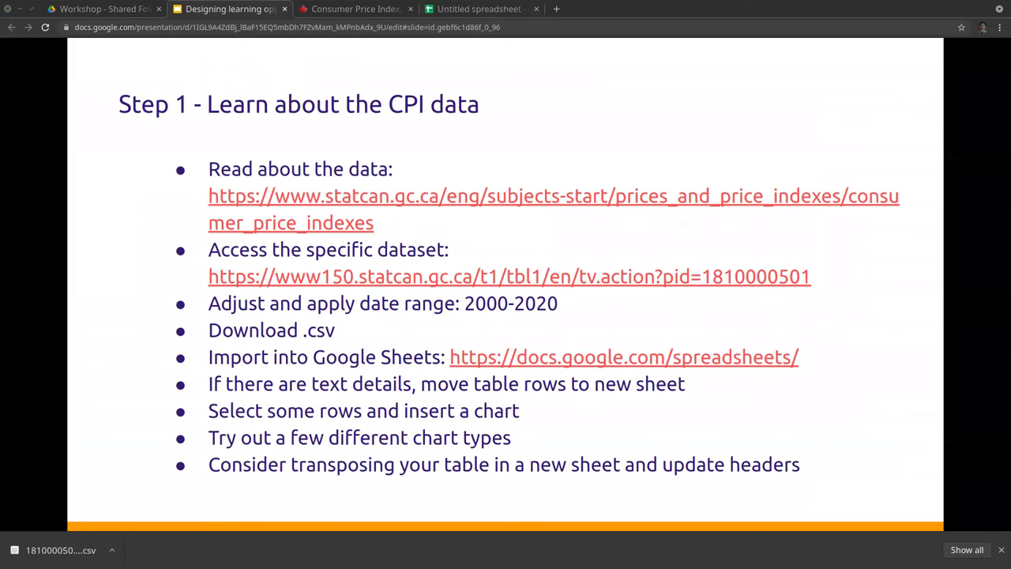
key(Right)
key(F11)
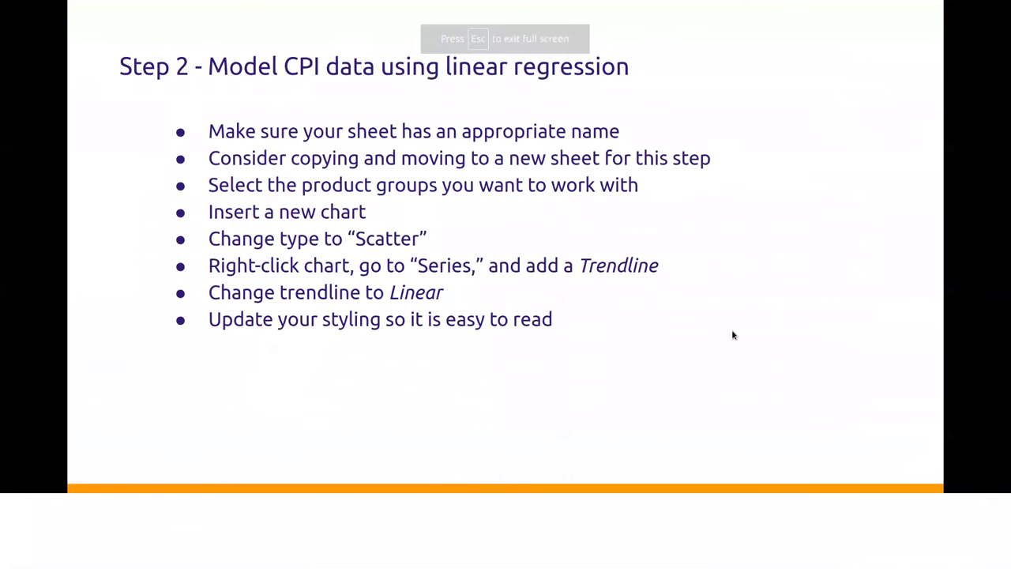